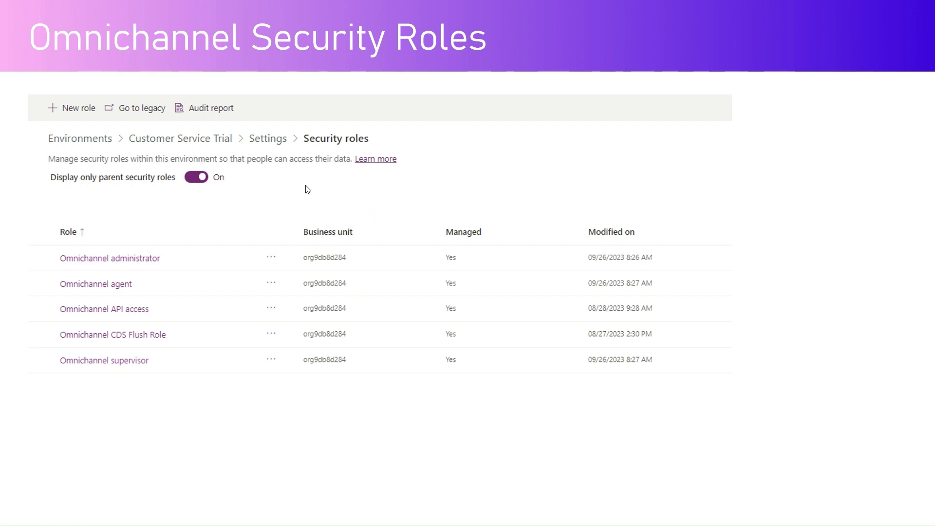
- Exit the Omnichannel Security Roles slide and switch to the Power Platform admin center Environments page in Edge
key("alt+Tab")
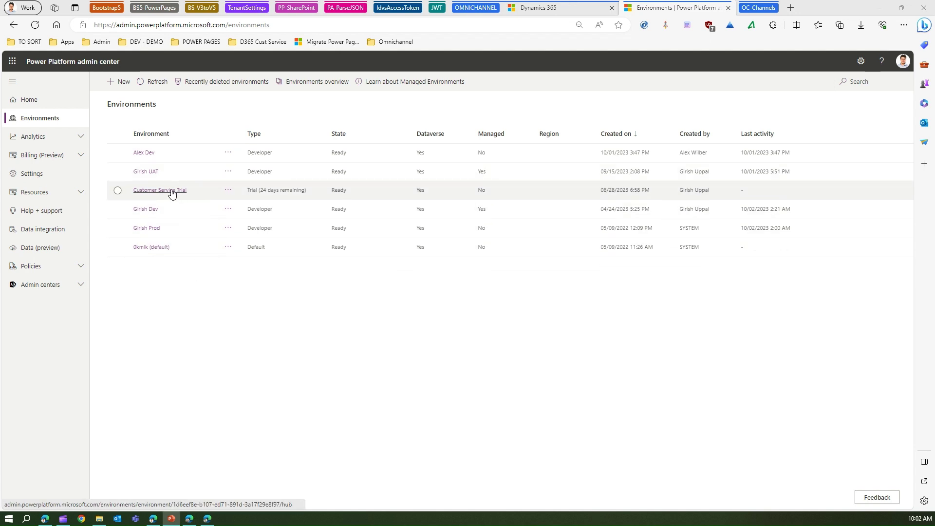
- Enlarge the page and open Customer Service Trial's Settings > Users + permissions > Security roles
left_click(118, 191)
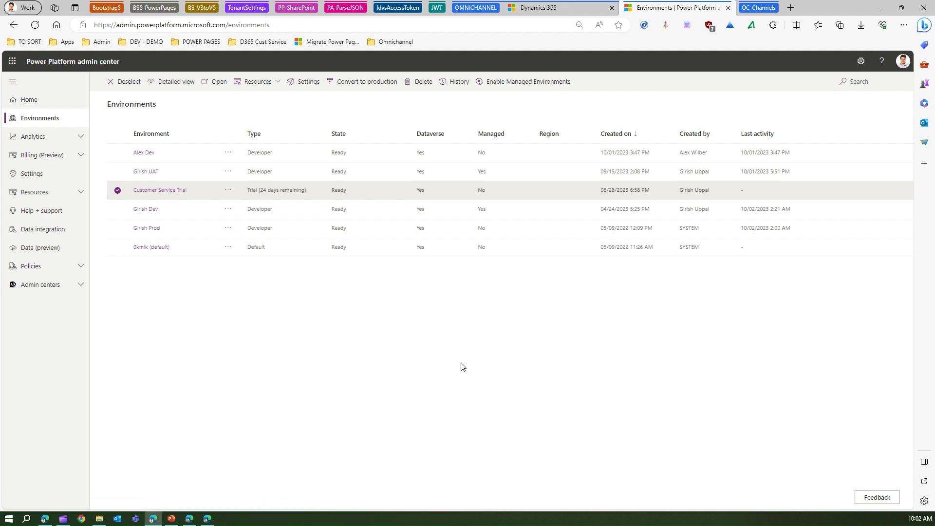
key("ctrl+plus")
key("ctrl+plus")
key("ctrl+plus")
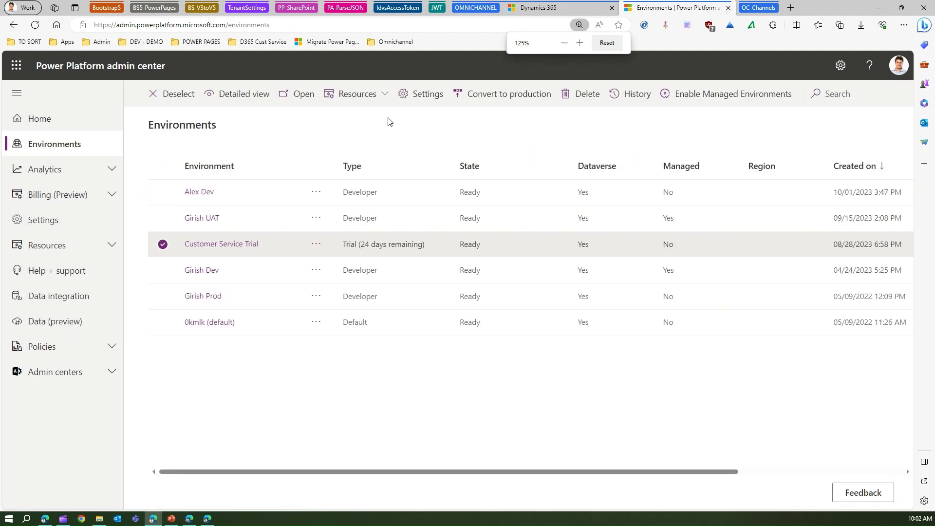
left_click(414, 98)
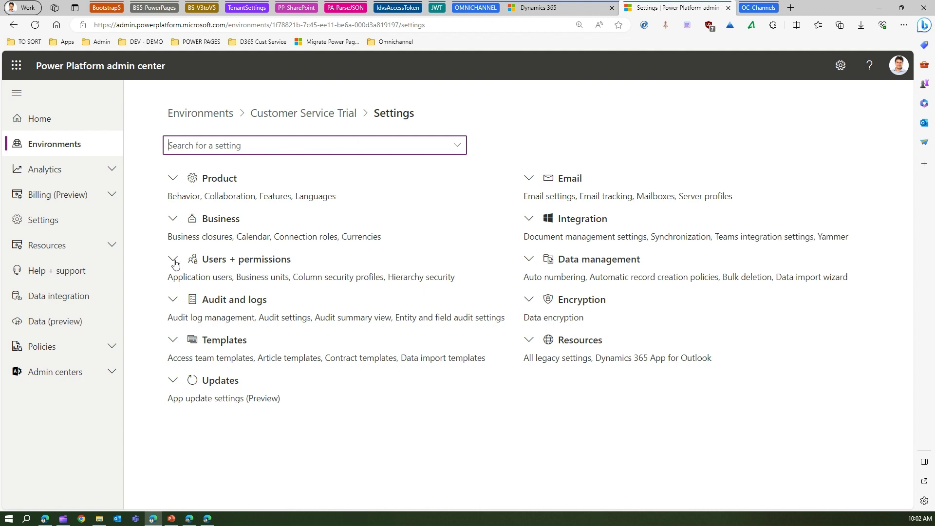
left_click(174, 260)
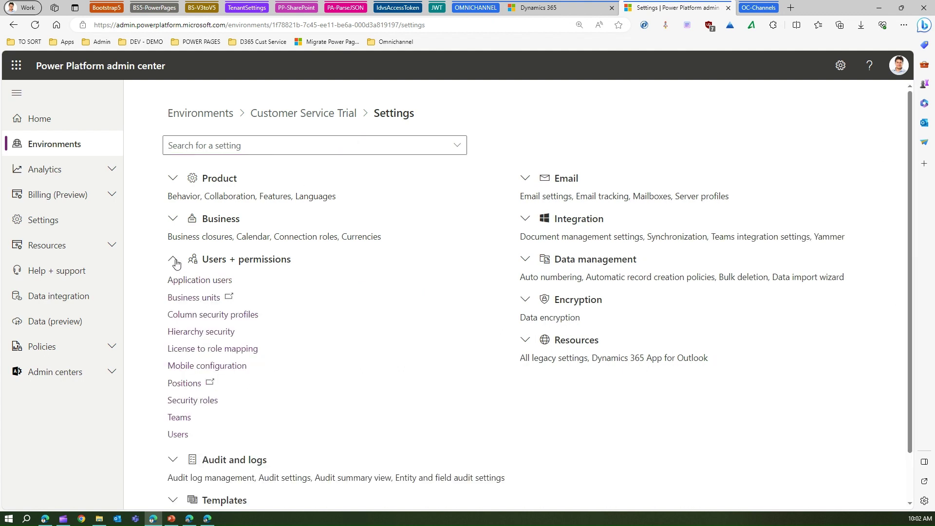
left_click(186, 402)
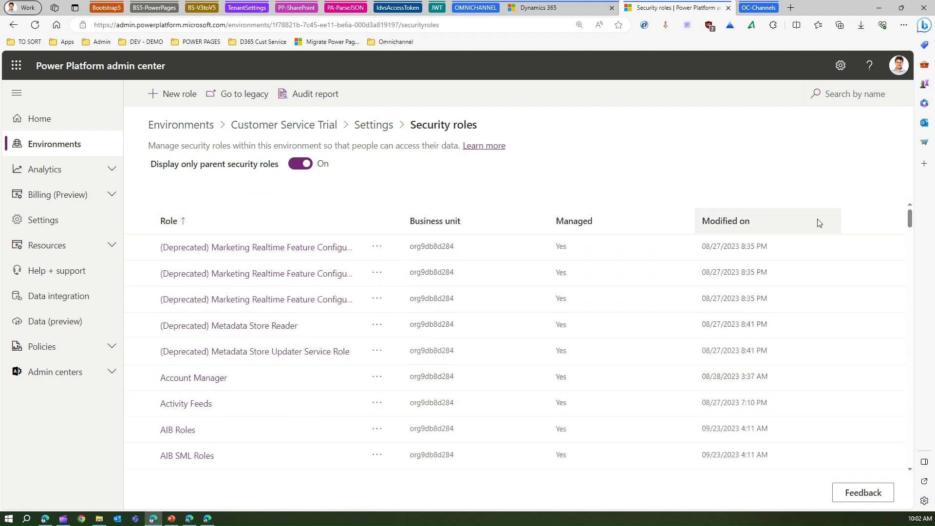
- Search the roles list by name for 'omni' so only the five Omnichannel roles remain
mouse_move(910, 218)
left_mouse_down()
mouse_move(908, 451)
mouse_move(912, 211)
left_mouse_up()
left_click(871, 94)
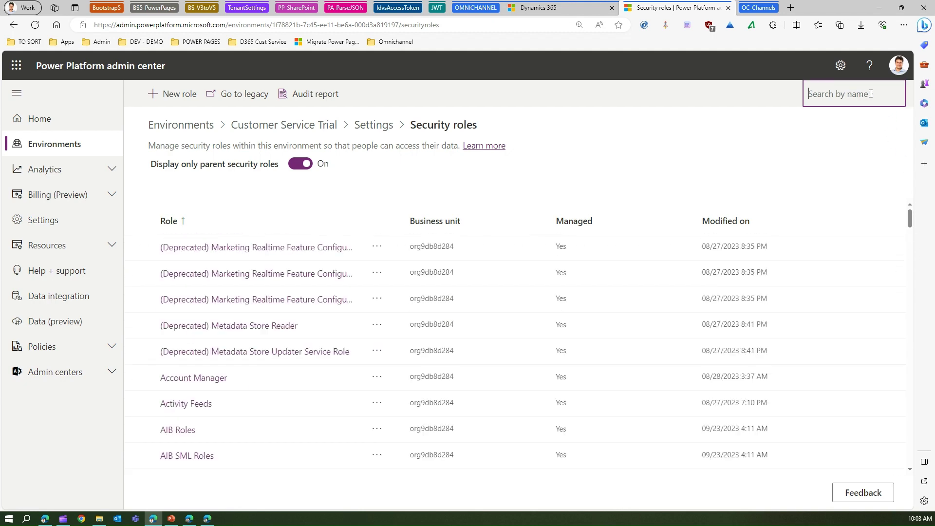
type("omni")
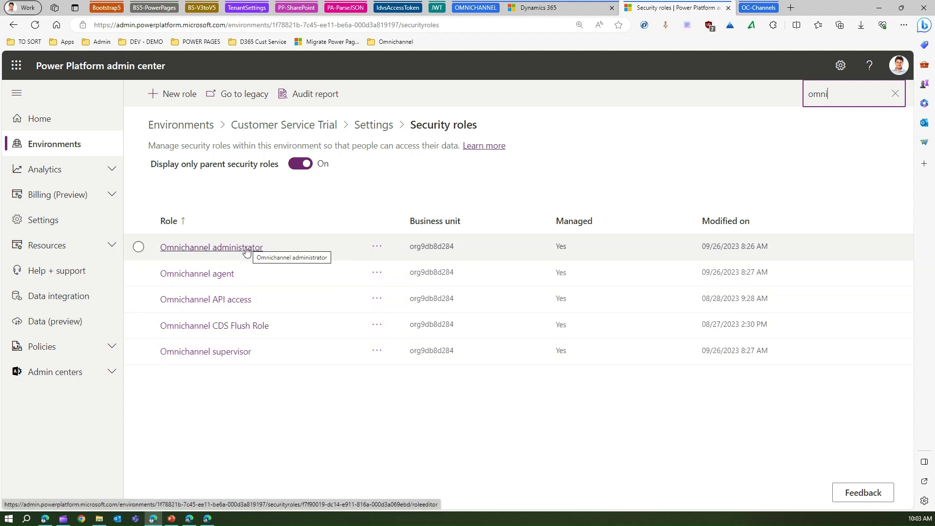
- Select the Omnichannel supervisor role row and show its '...' actions menu
left_click(138, 248)
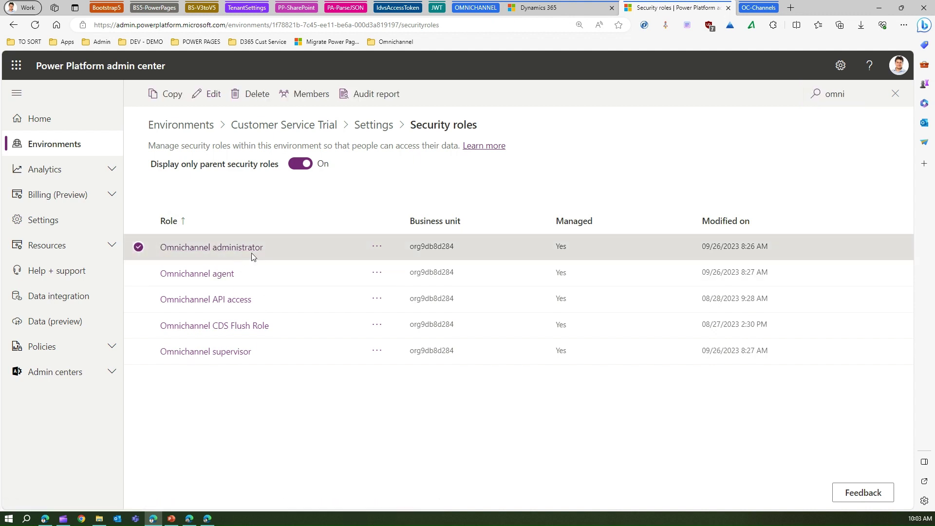
left_click(139, 274)
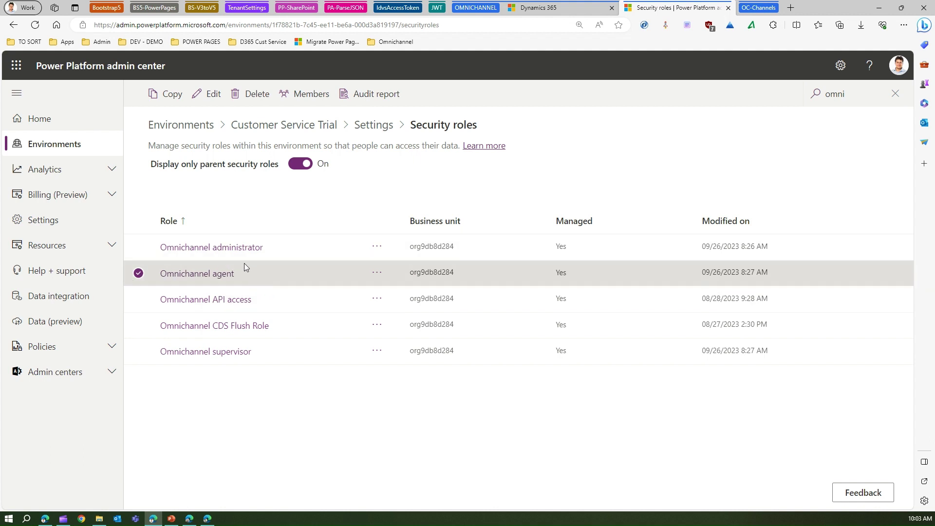
left_click(139, 351)
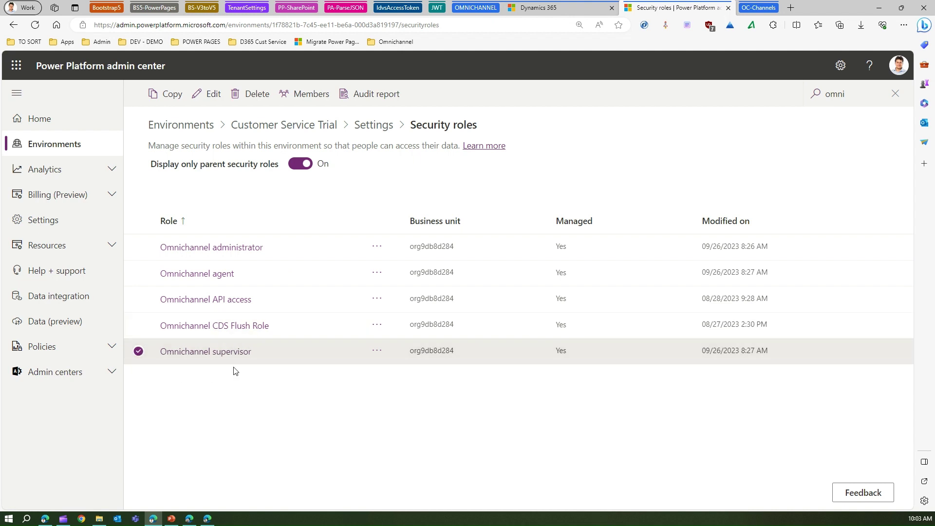
left_click(377, 351)
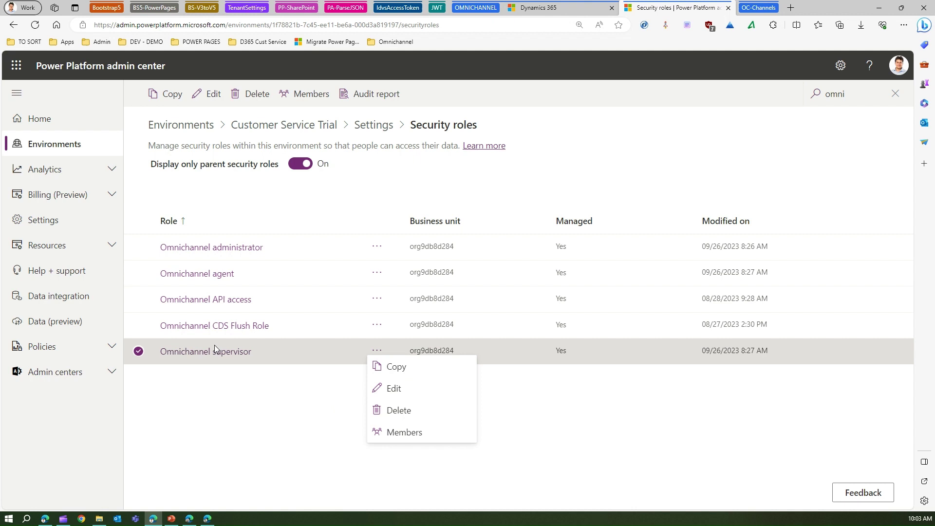
- Check the Omnichannel supervisor Members list, then go to the role's privileges from the breadcrumb
left_click(407, 433)
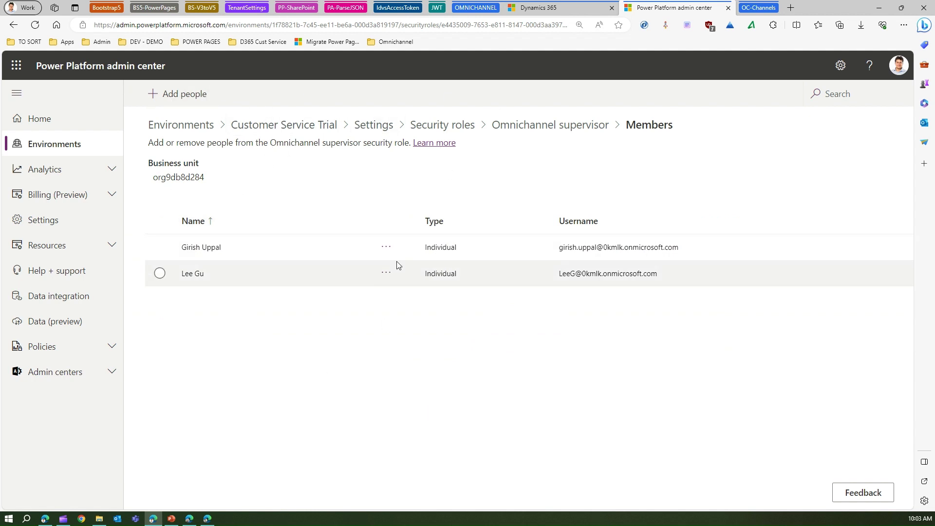
left_click(386, 273)
left_click(327, 373)
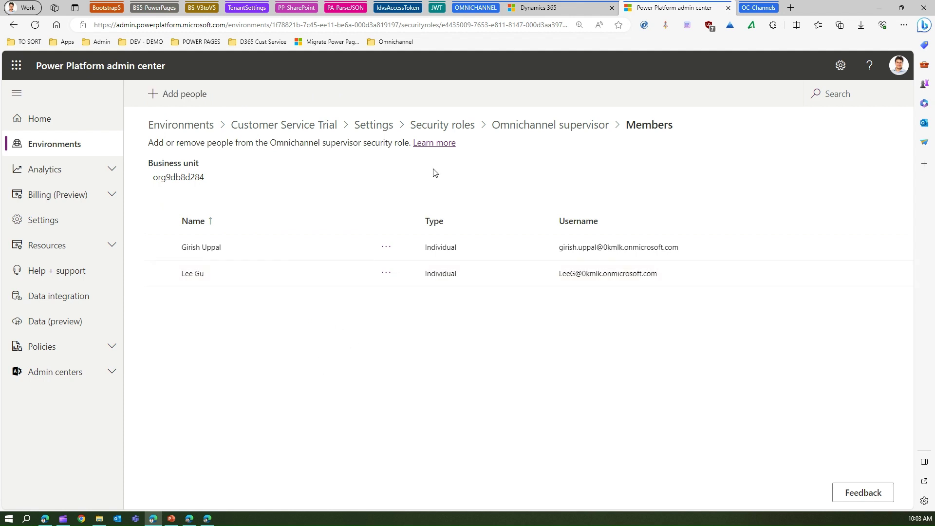
left_click(520, 130)
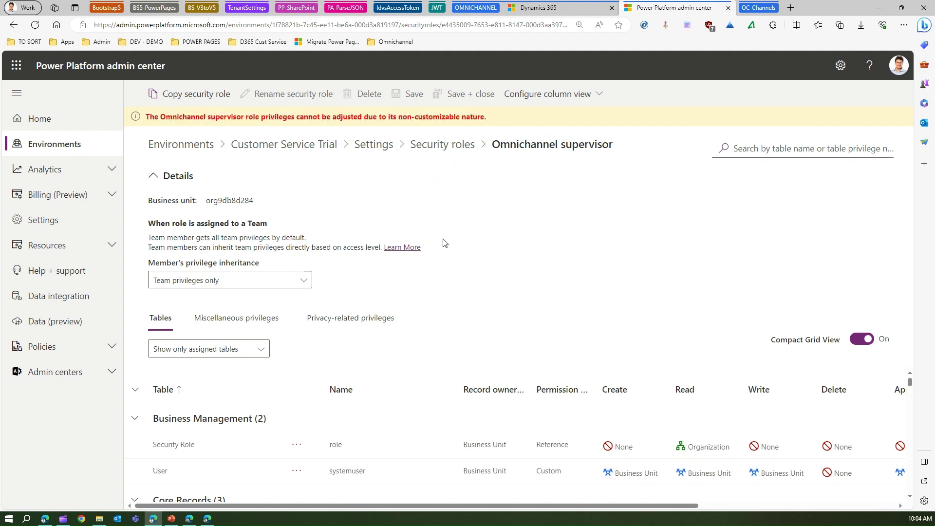
- Highlight the Omnichannel supervisor title, then zoom the page back to 100% to fit more privileges
left_click_drag(511, 148, 607, 143)
left_click(518, 149)
left_click_drag(493, 147, 621, 144)
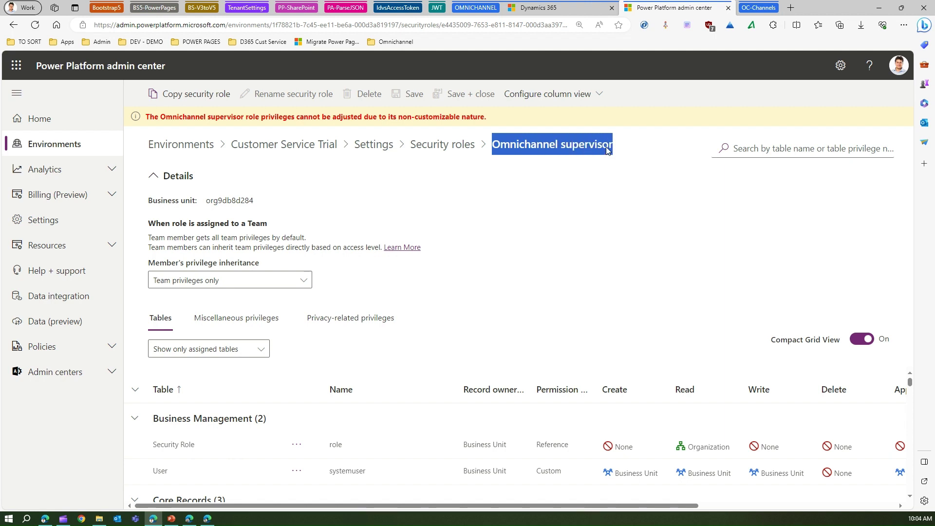
left_click(756, 271)
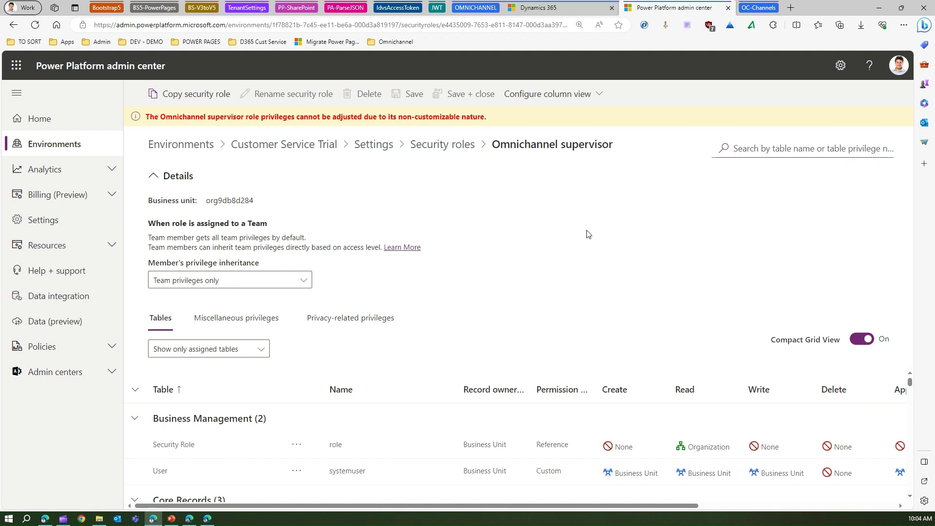
key("ctrl+minus")
key("ctrl+minus")
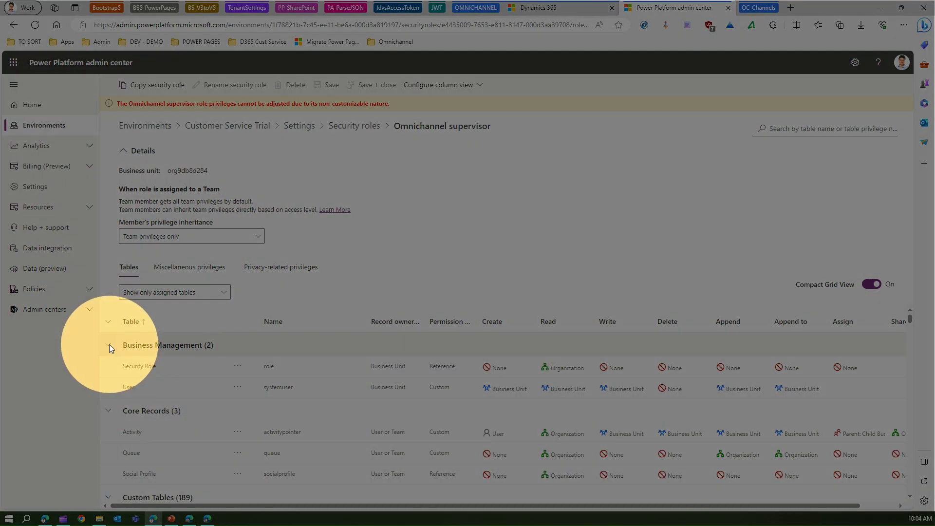
- Collapse the Business Management, Core Records, Custom Tables, Customization, Service and Service Management groups
left_click(109, 345)
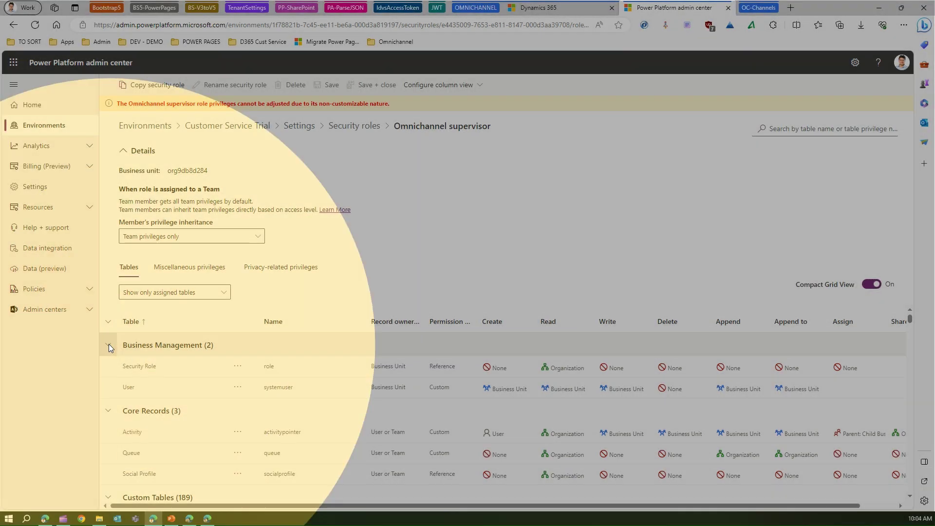
left_click(109, 369)
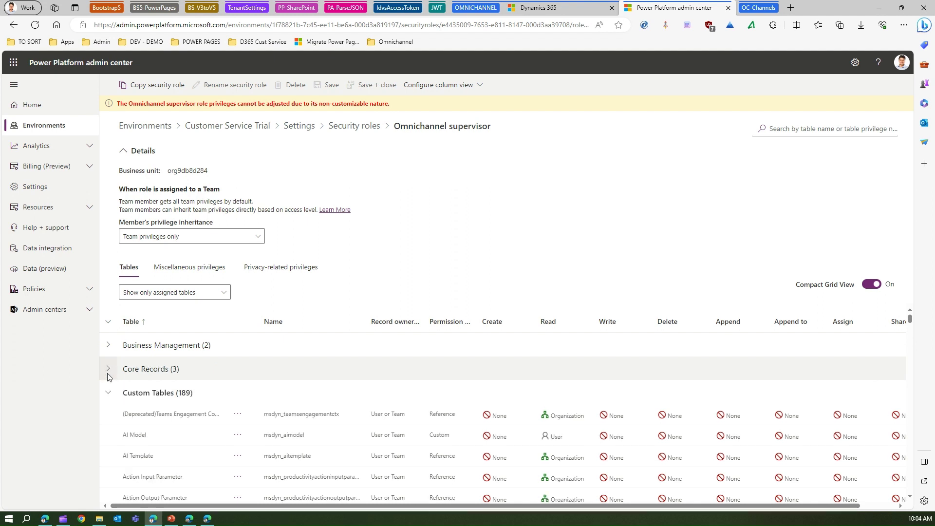
left_click(108, 393)
left_click(108, 418)
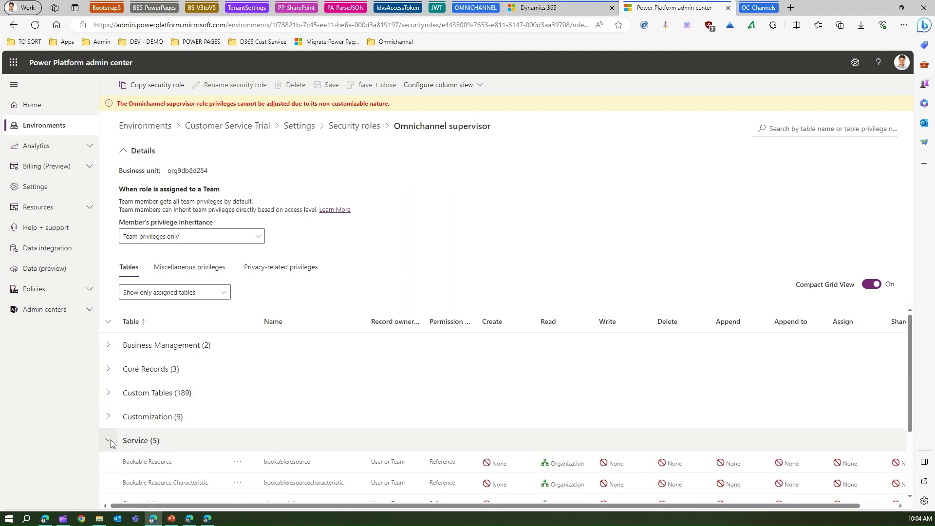
left_click(108, 440)
left_click(109, 464)
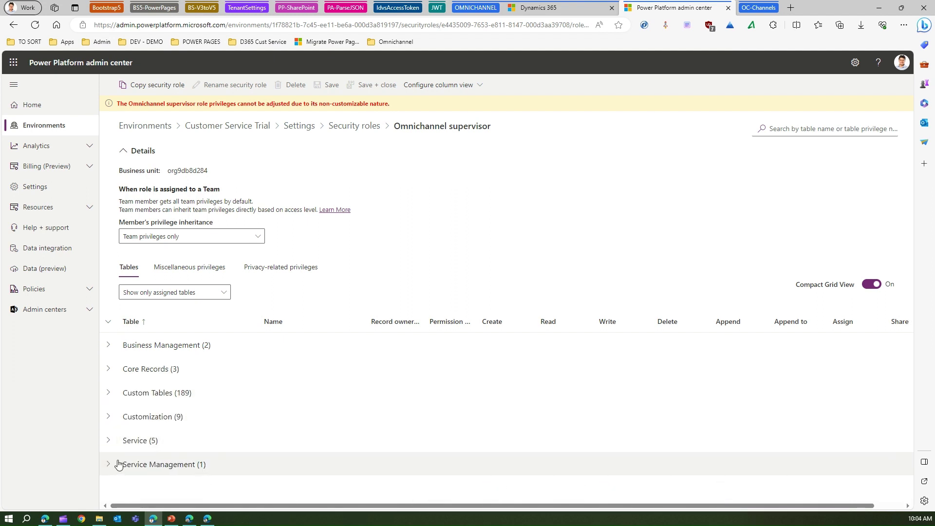
- Briefly inspect the Service group's privileges, then leave only Core Records expanded
left_click(109, 442)
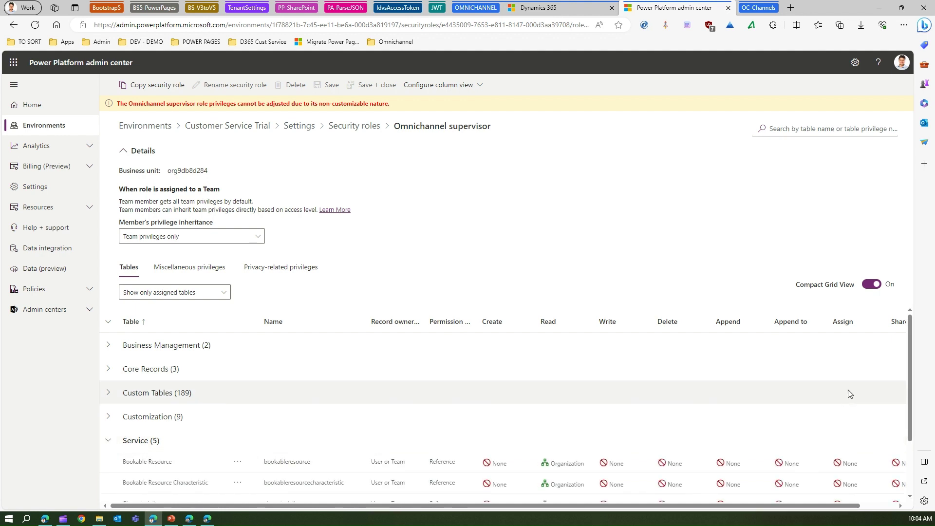
left_click_drag(909, 400, 920, 445)
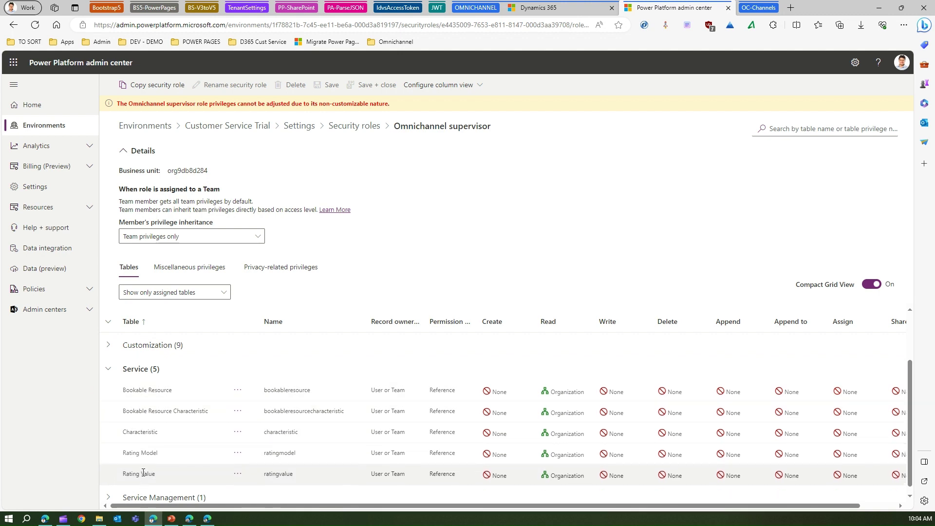
left_click(108, 368)
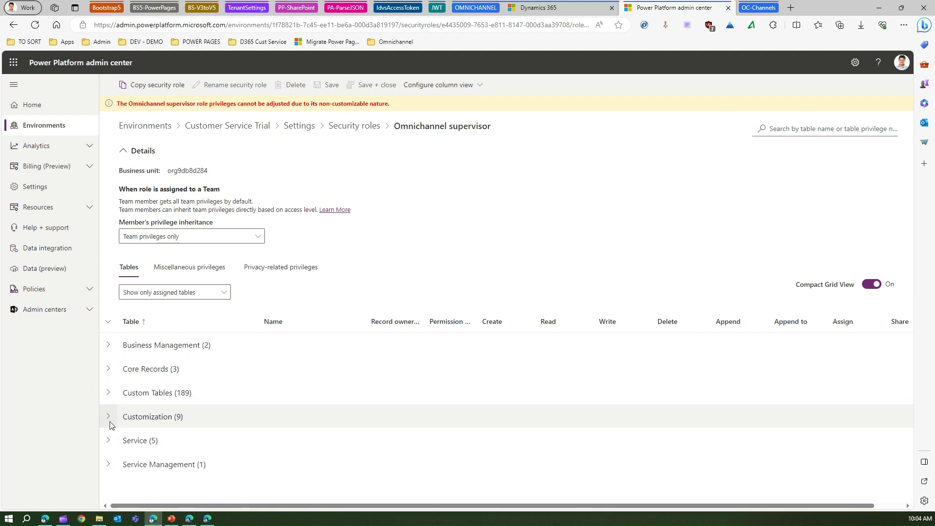
left_click(109, 369)
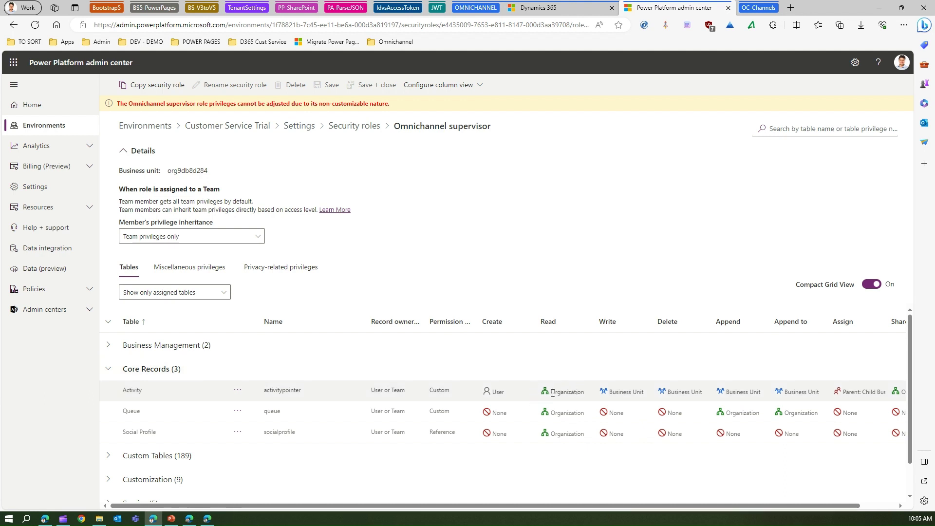
double_click(553, 392)
left_click_drag(609, 393, 651, 395)
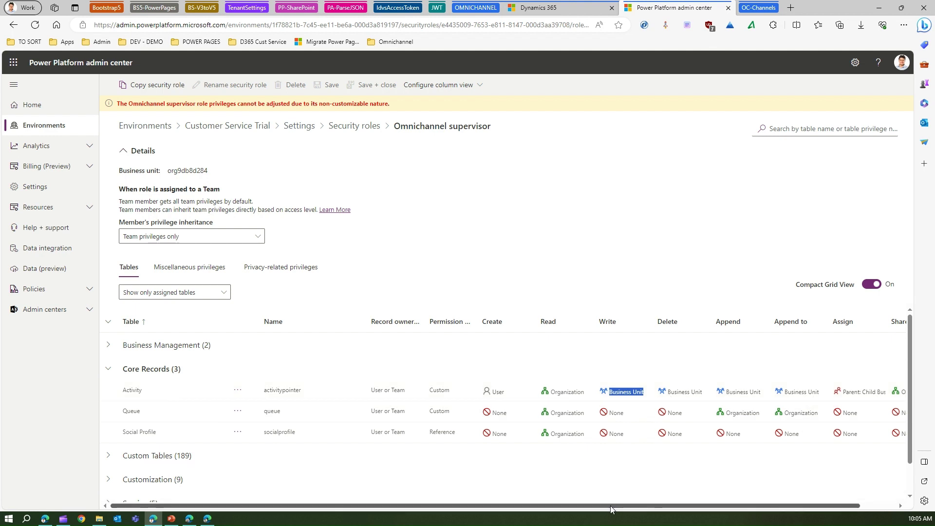
left_click_drag(694, 507, 731, 509)
left_click(547, 391)
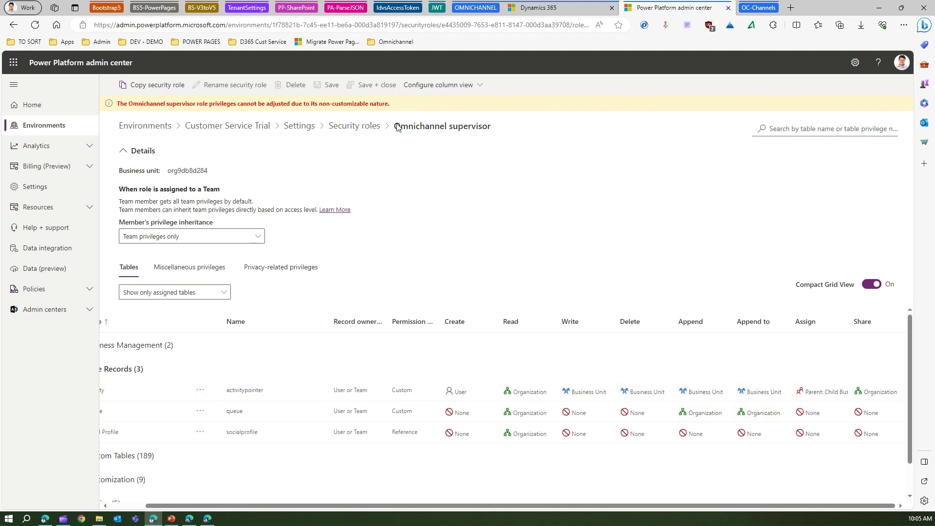
left_click_drag(397, 127, 489, 128)
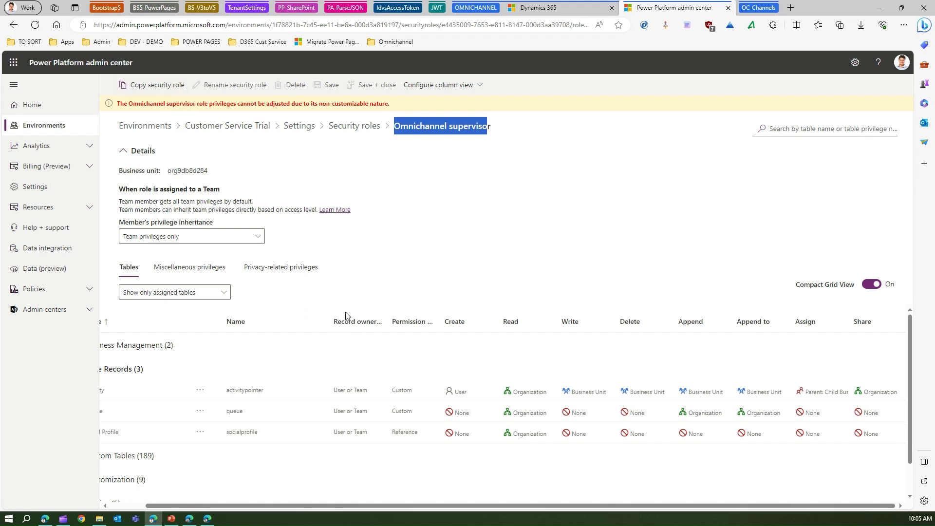
left_click_drag(317, 507, 227, 509)
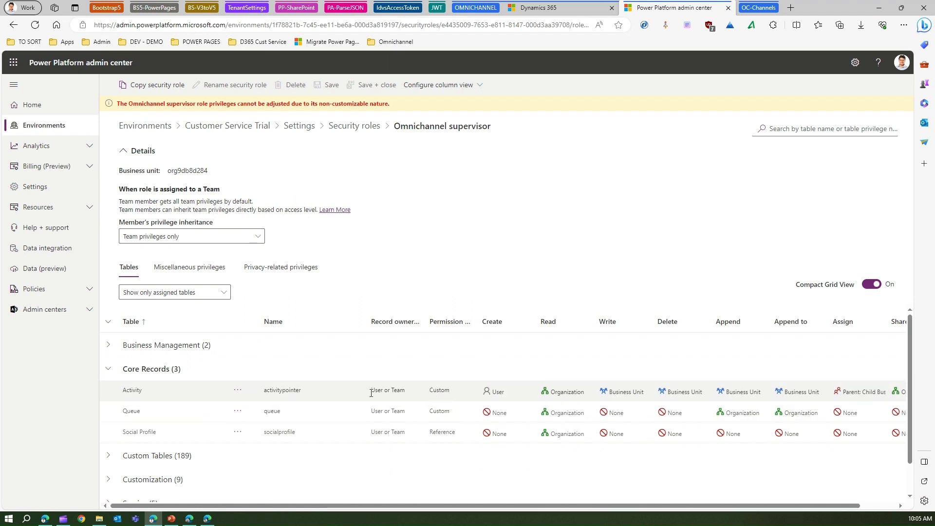
- Go back to the Security roles list and search 'omni' to show the five Omnichannel roles
left_click(376, 127)
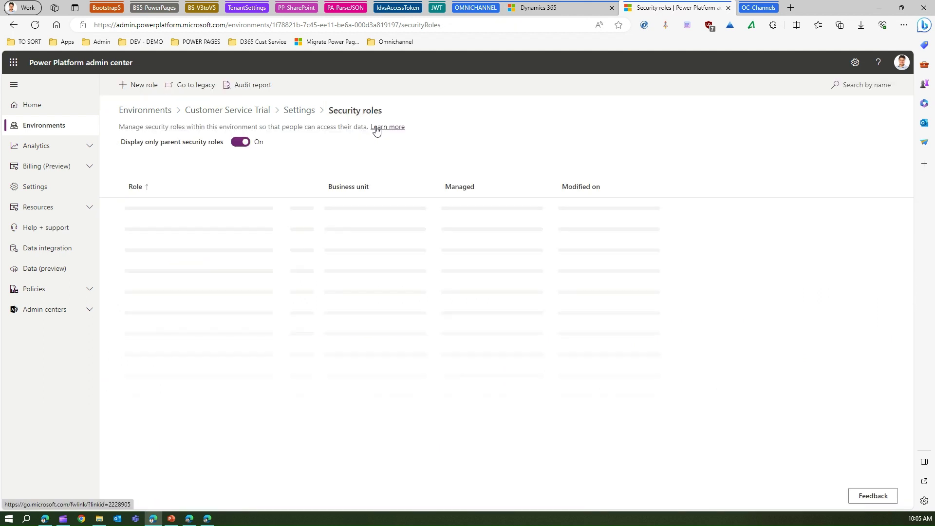
left_click(876, 85)
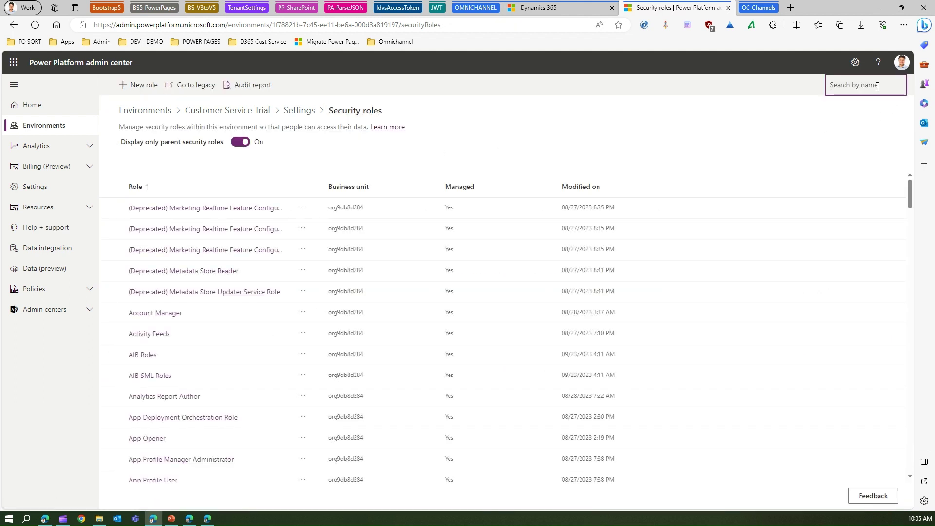
type("omni")
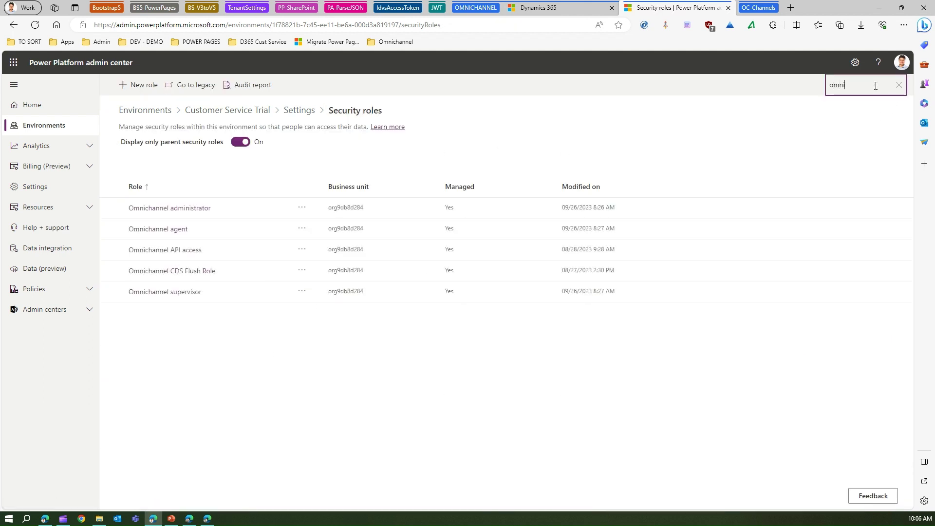